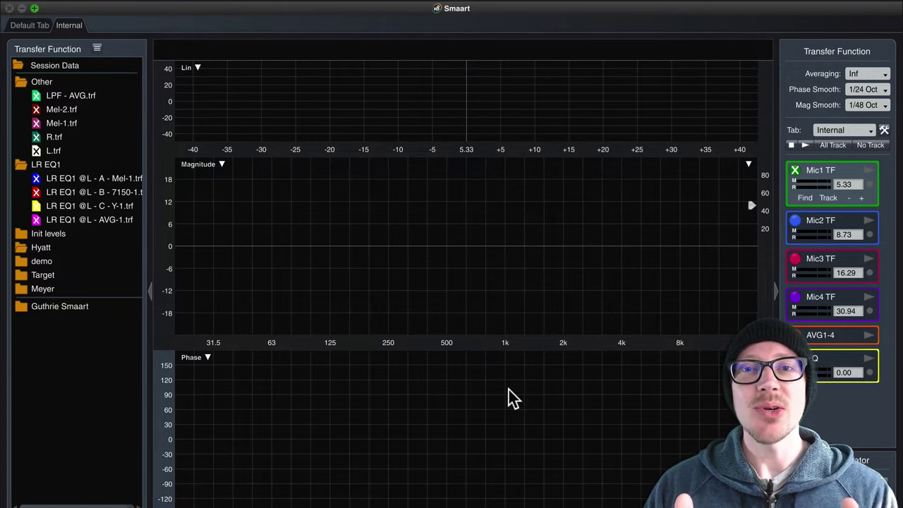
# Step: Enable Proportional Panes in the Transfer Function options so the impulse pane gets more room
pyautogui.click(382, 7)
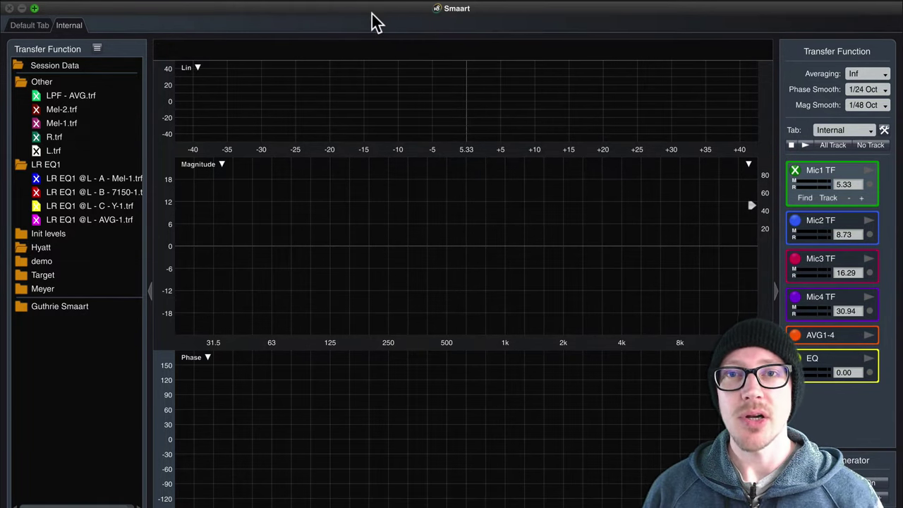
pyautogui.hotkey('alt', 't')
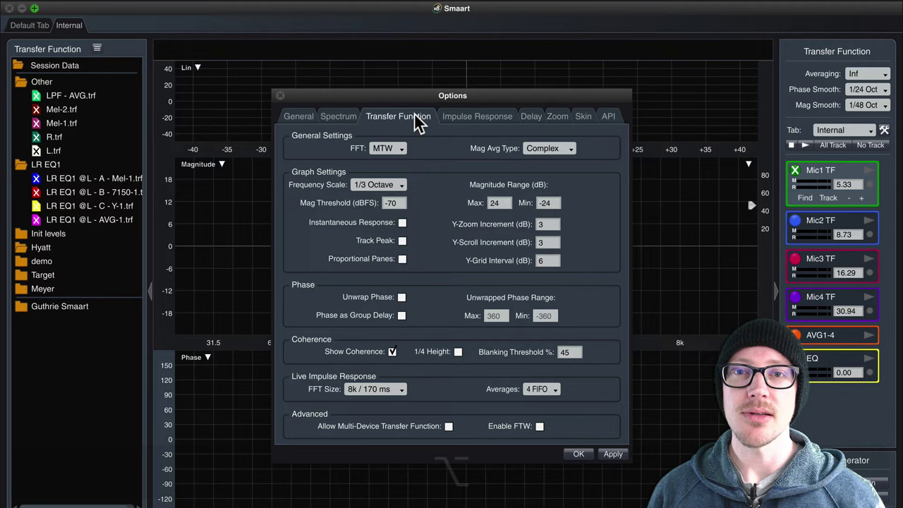
pyautogui.click(413, 79)
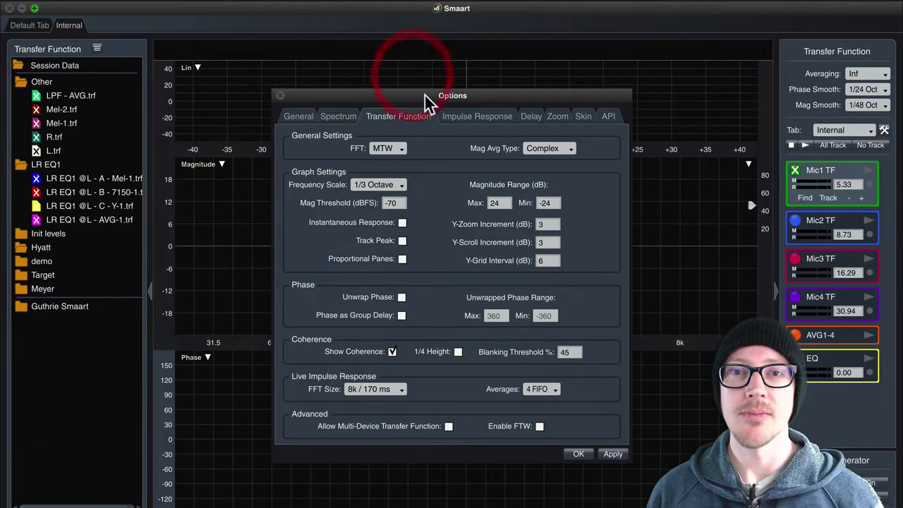
pyautogui.click(403, 259)
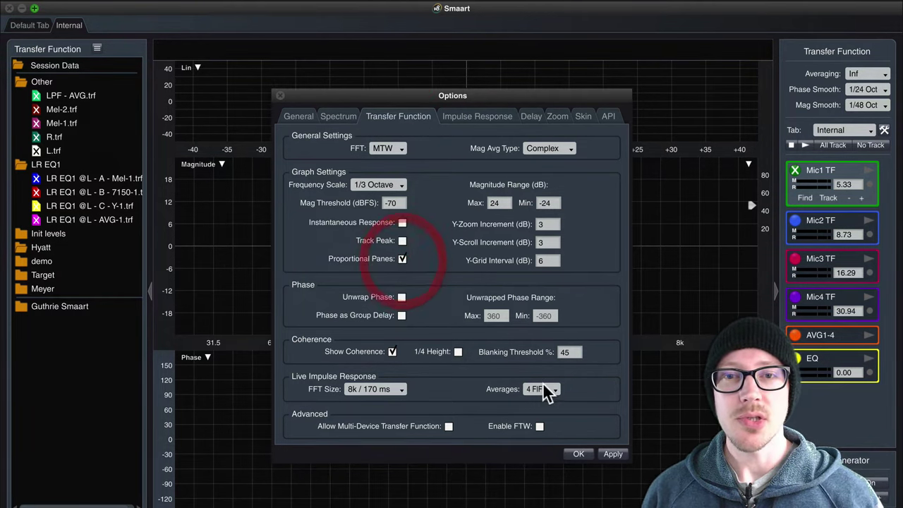
pyautogui.click(578, 455)
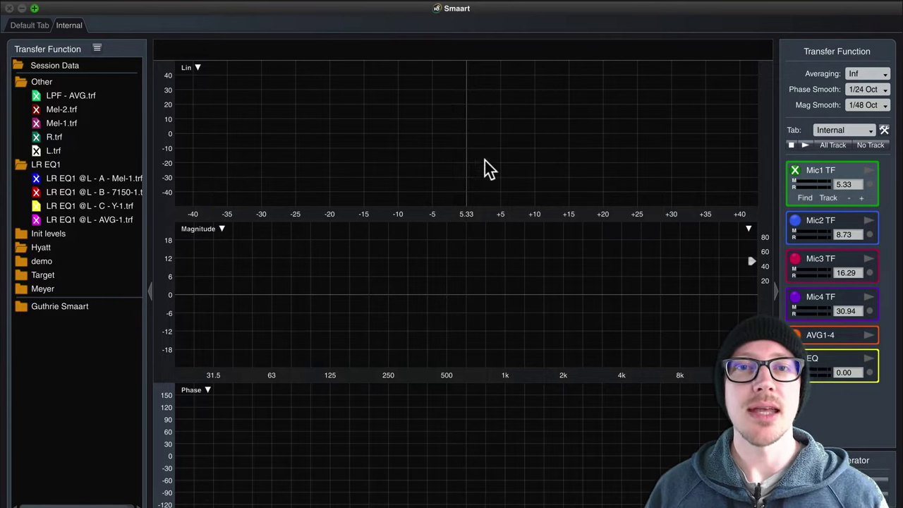
# Step: Start the live Mic1 TF measurement to show impulse, magnitude and phase traces
pyautogui.press('space')
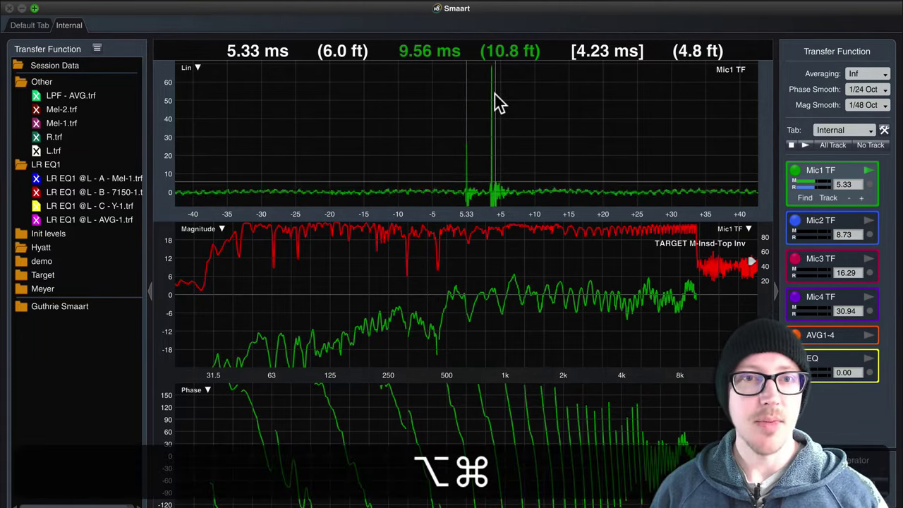
# Step: Zoom the impulse time axis in and out, narrowing to ±25 ms and then about ±4 ms
pyautogui.press('alt+super+equal')
pyautogui.press('alt+super+minus')
pyautogui.press('alt+super+equal')
pyautogui.press('alt+super+minus')
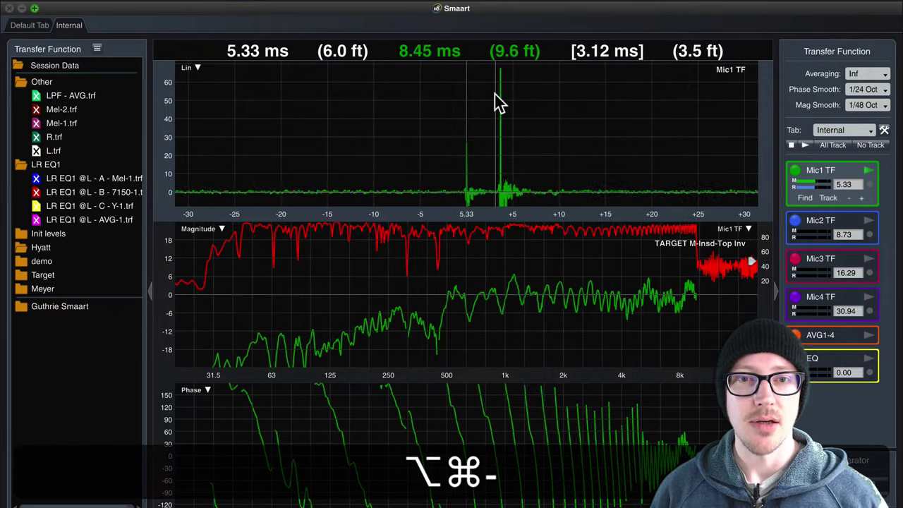
pyautogui.press('alt+super+equal')
pyautogui.press('alt+super+equal')
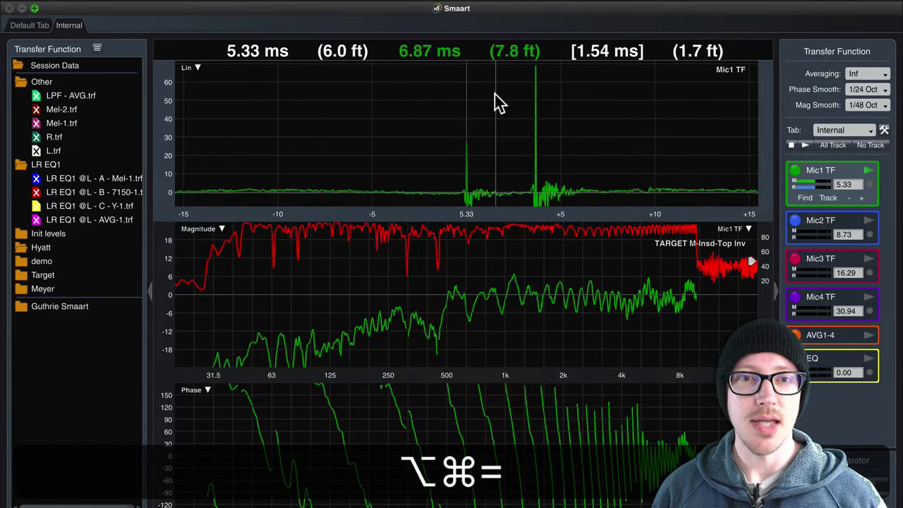
pyautogui.press('alt+super+equal')
pyautogui.press('alt+super+equal')
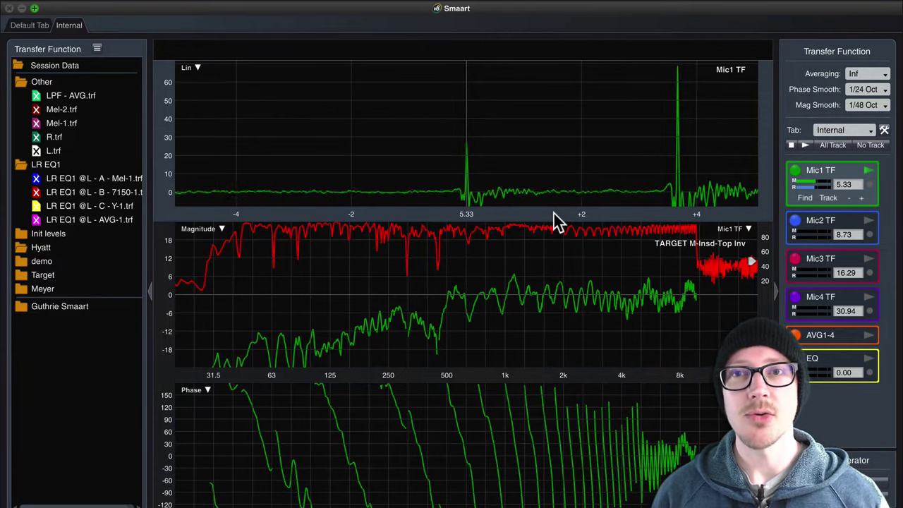
# Step: Check the zoom preset settings and return the impulse view to ±40 ms
pyautogui.hotkey('alt', 'z')
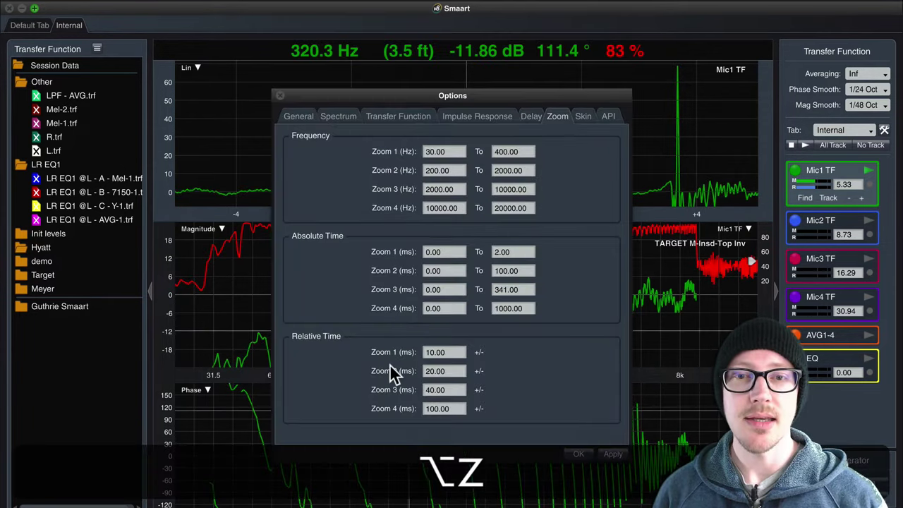
pyautogui.click(578, 453)
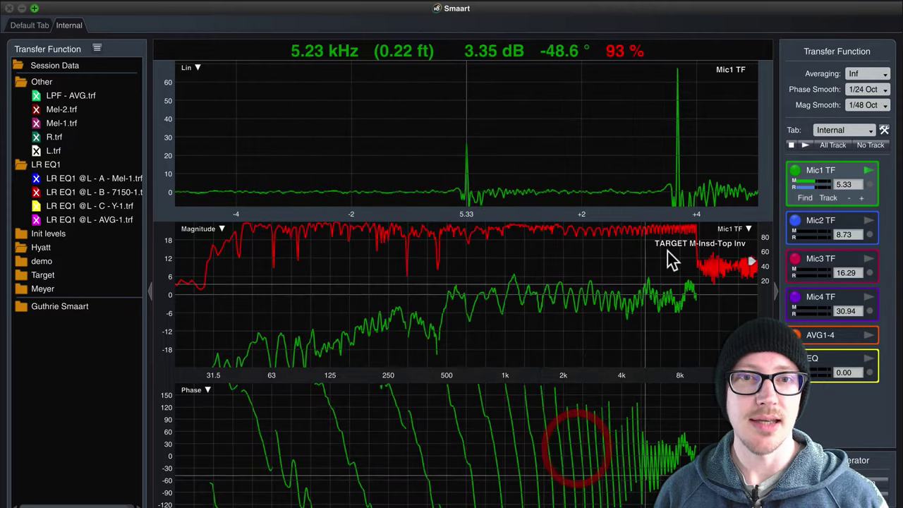
pyautogui.click(433, 211)
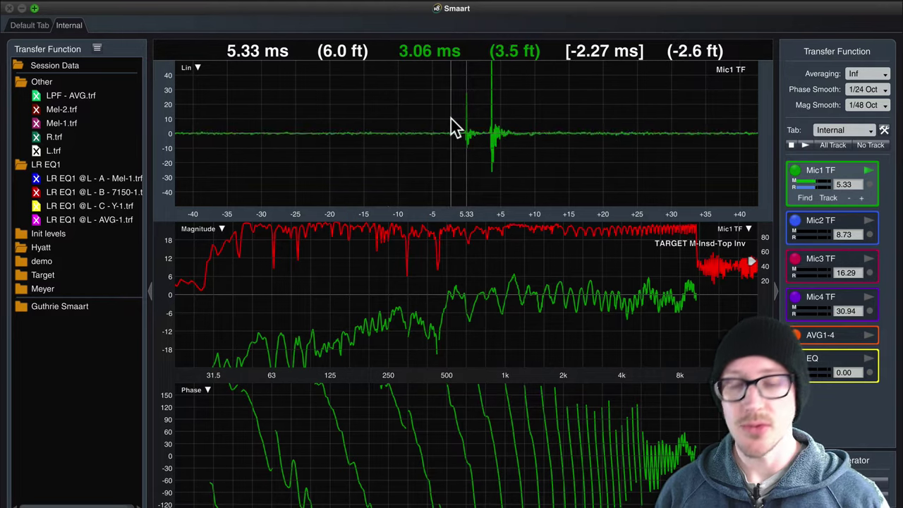
# Step: Compare impulse zoom presets (±7 ms, ±80 ms), settling on ±40 ms with the trace vertically centred
pyautogui.hotkey('alt', 'Up')
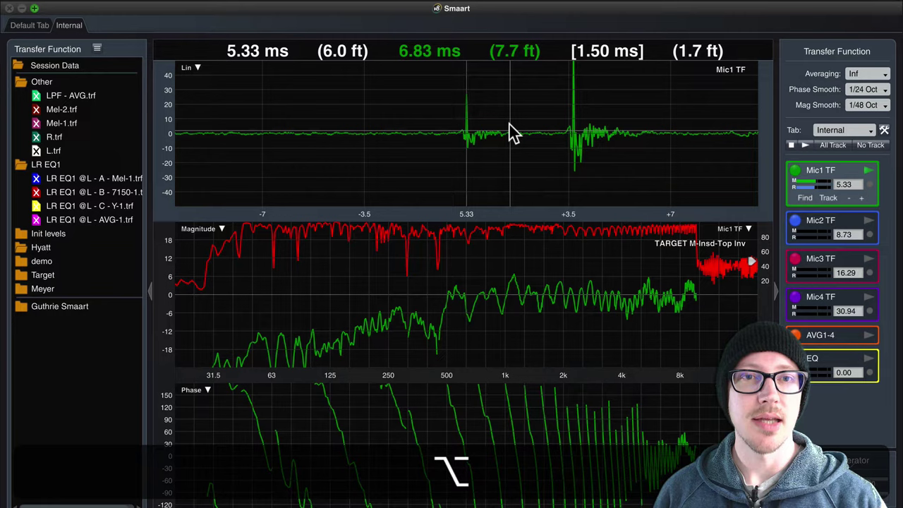
pyautogui.hotkey('alt', '2')
pyautogui.hotkey('alt', '4')
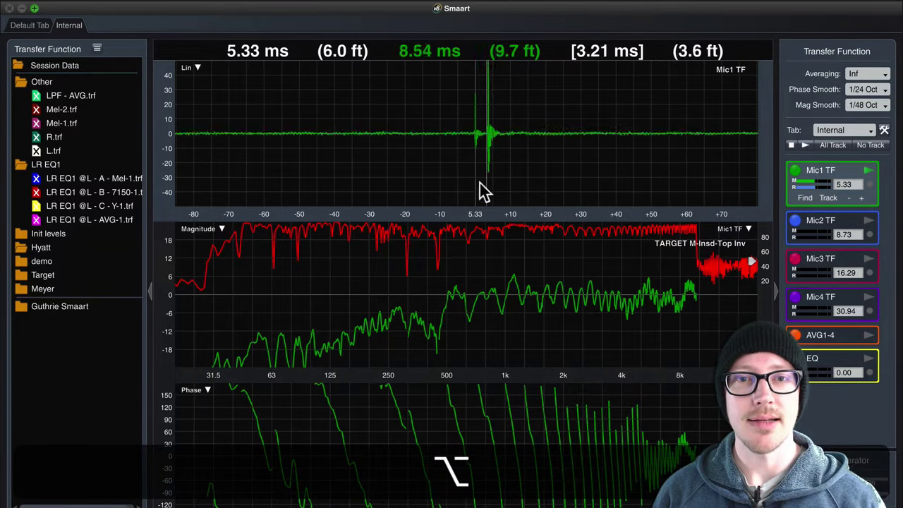
pyautogui.click(496, 213)
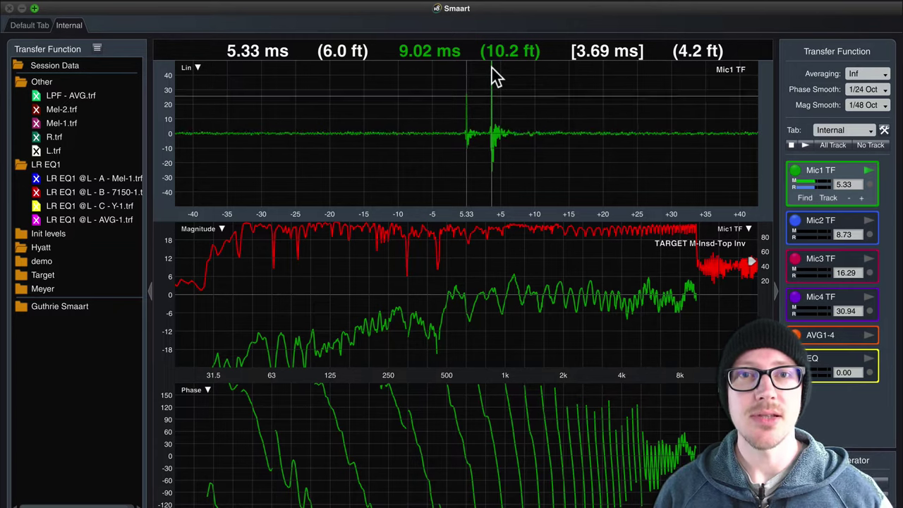
pyautogui.press('Down')
pyautogui.press('Up')
pyautogui.press('Up')
pyautogui.press('Up')
pyautogui.press('Up')
pyautogui.press('Up')
pyautogui.press('Up')
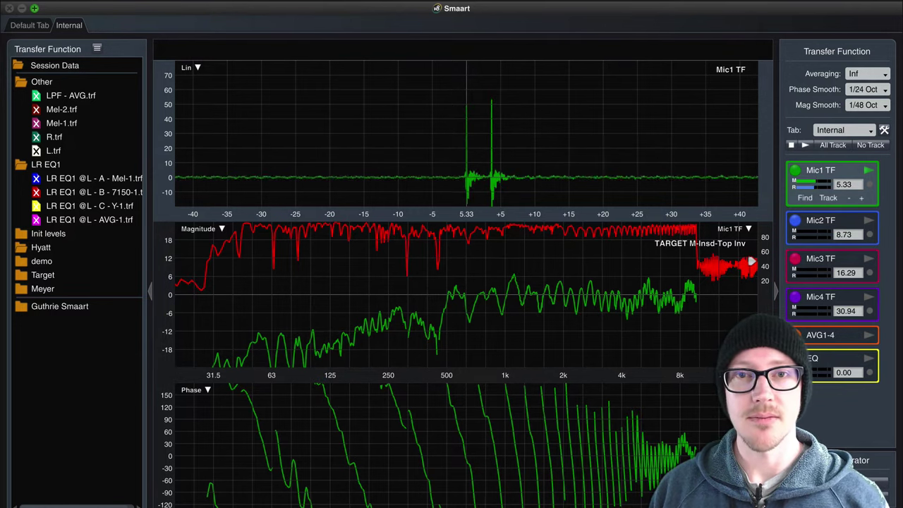
# Step: Zoom the impulse to about ±7 ms and apply the front-fill delay so both peaks merge at 5.33 ms
pyautogui.moveTo(649, 195)
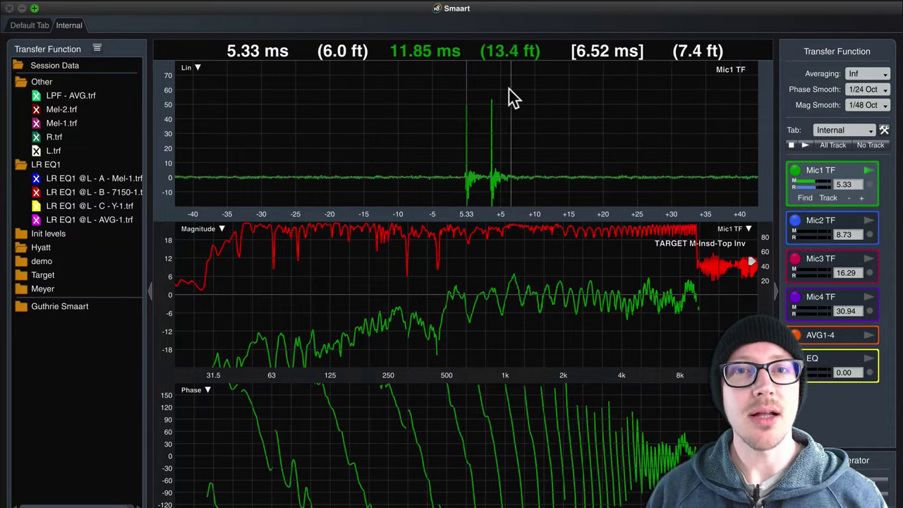
pyautogui.click(423, 208)
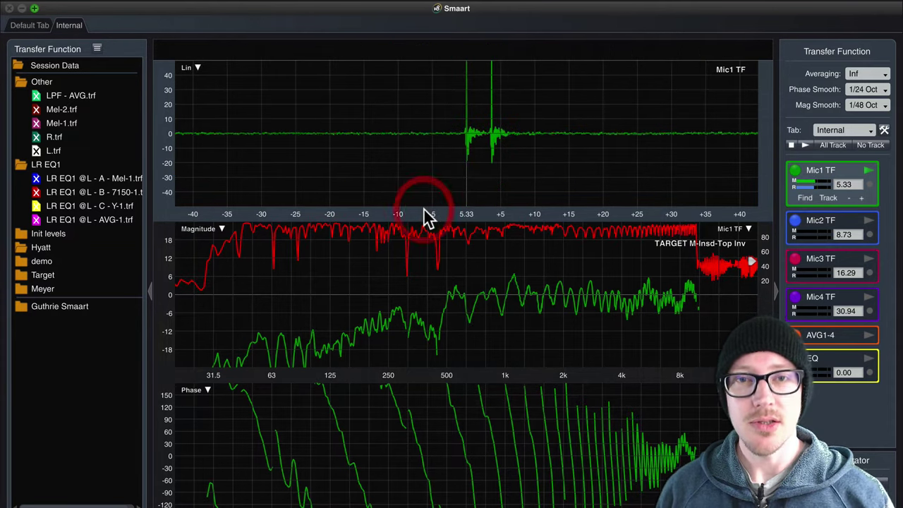
pyautogui.keyDown('alt'); pyautogui.click(423, 208); pyautogui.keyUp('alt')
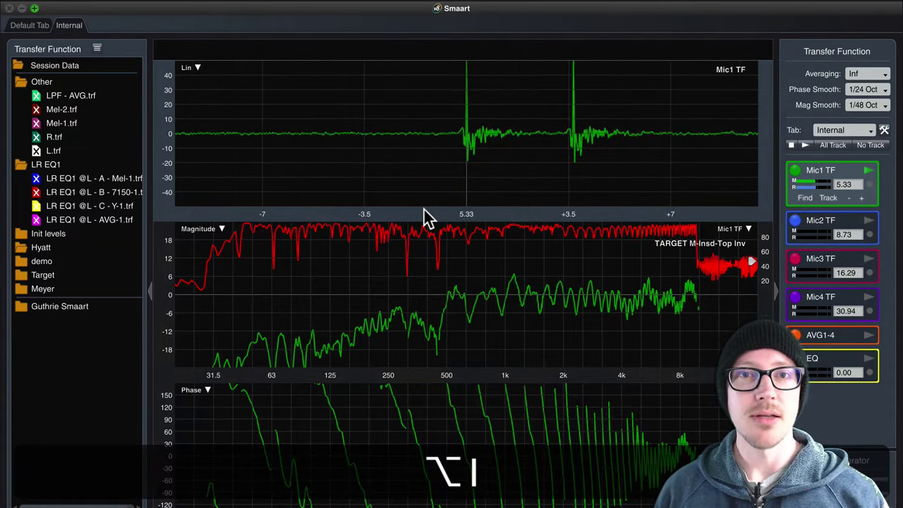
pyautogui.click(554, 134)
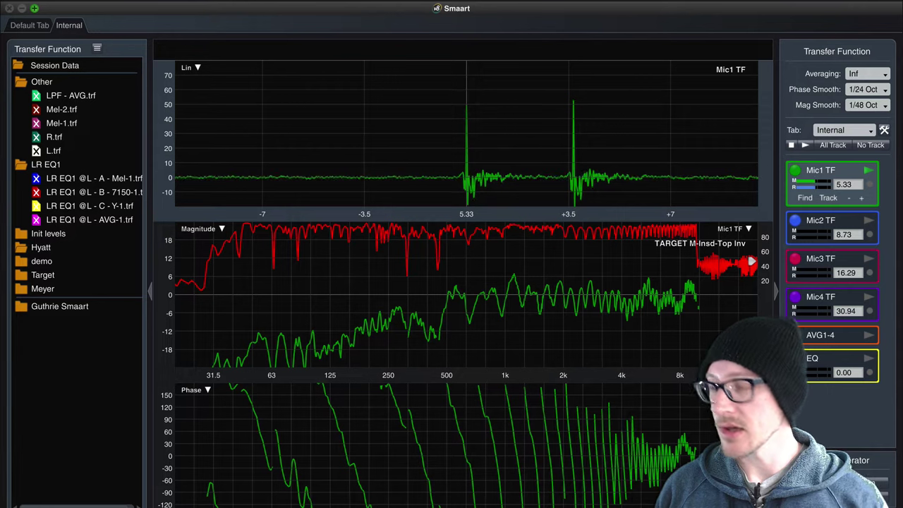
pyautogui.press('Return')
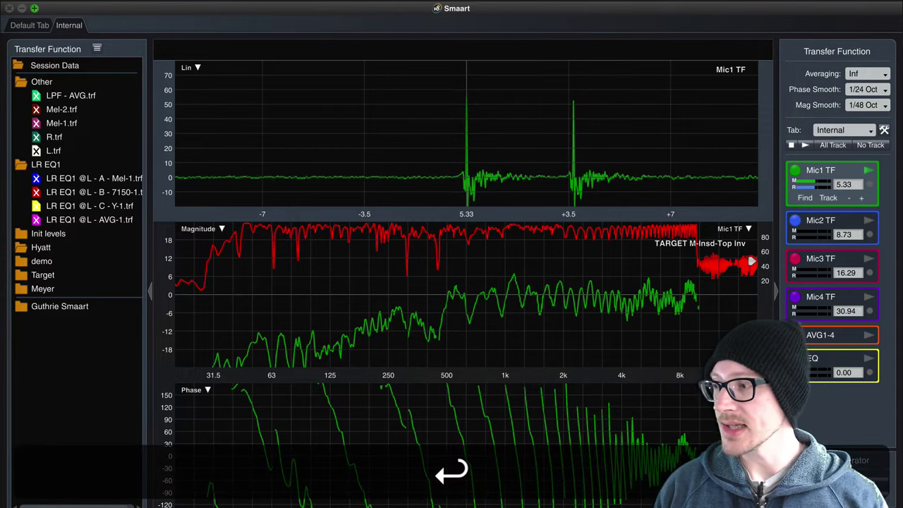
pyautogui.press('Return')
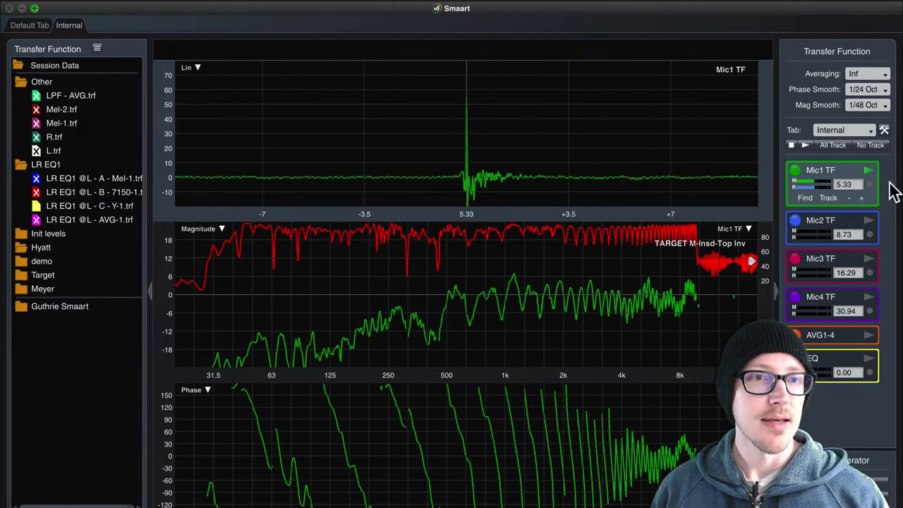
# Step: Insert the found 5.33 ms Mic1 TF delay, then re-run Delay Finder to confirm a 0.00 ms delta
pyautogui.click(845, 182)
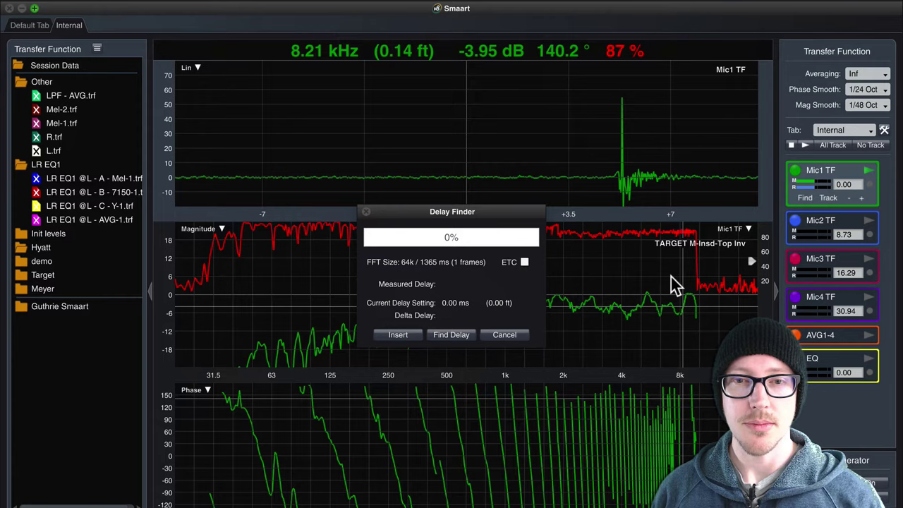
pyautogui.click(399, 334)
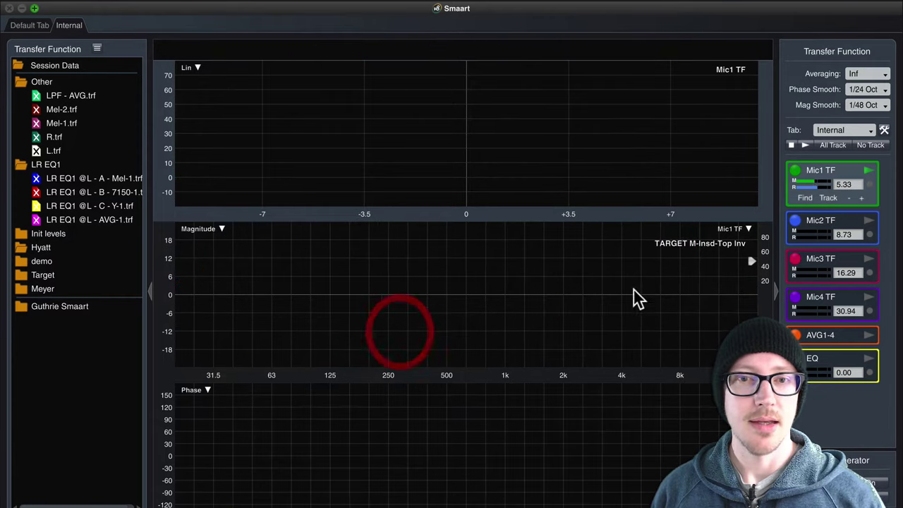
pyautogui.click(846, 173)
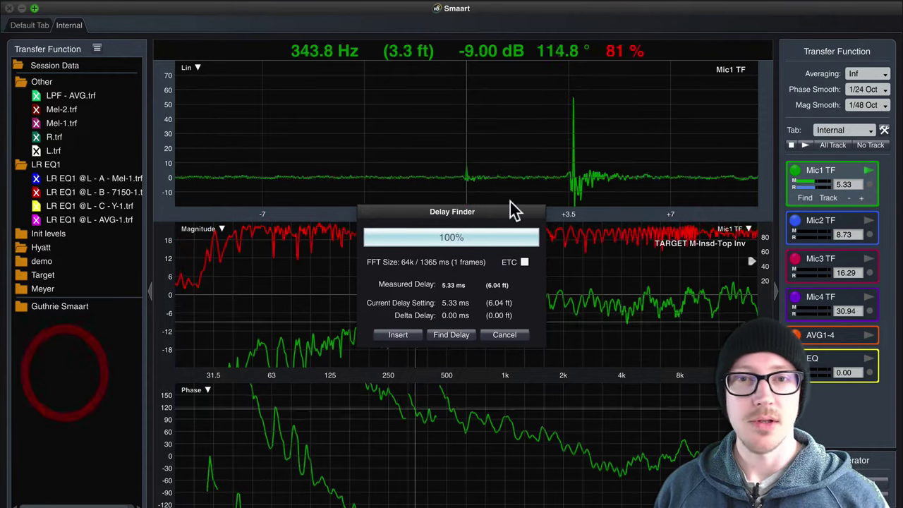
pyautogui.click(445, 334)
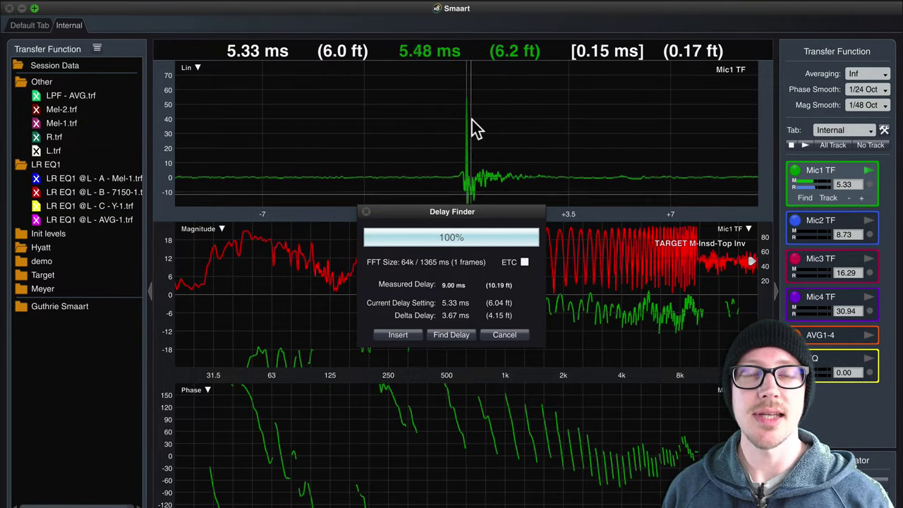
pyautogui.click(451, 336)
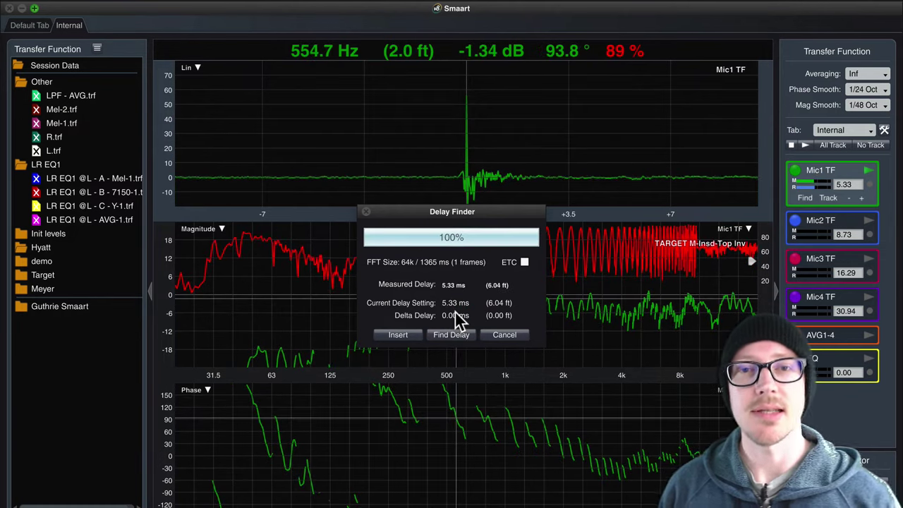
# Step: Cancel Delay Finder without changes and zoom the impulse back out to ±40 ms
pyautogui.click(504, 335)
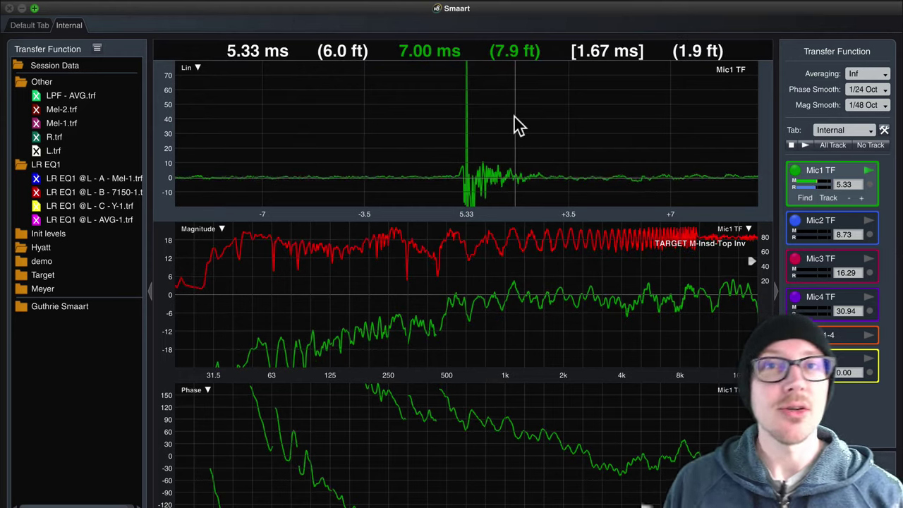
pyautogui.scroll(-3, 508, 120)
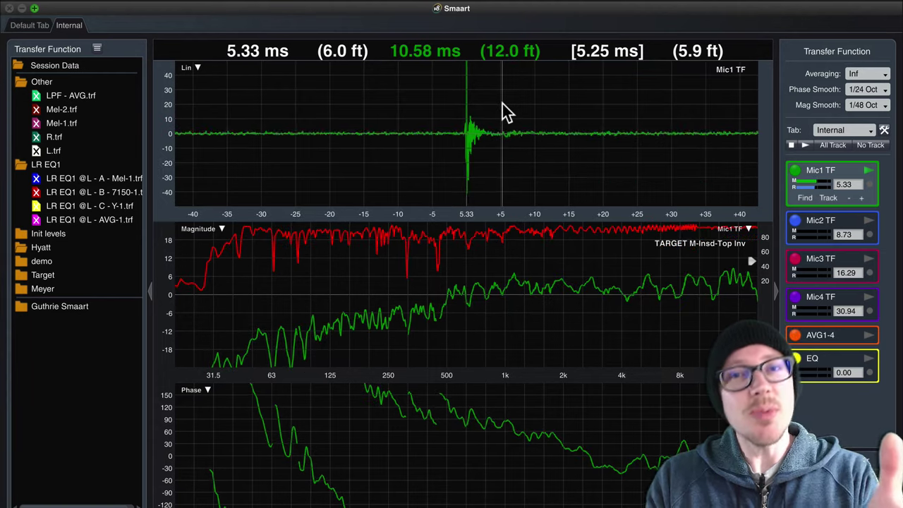